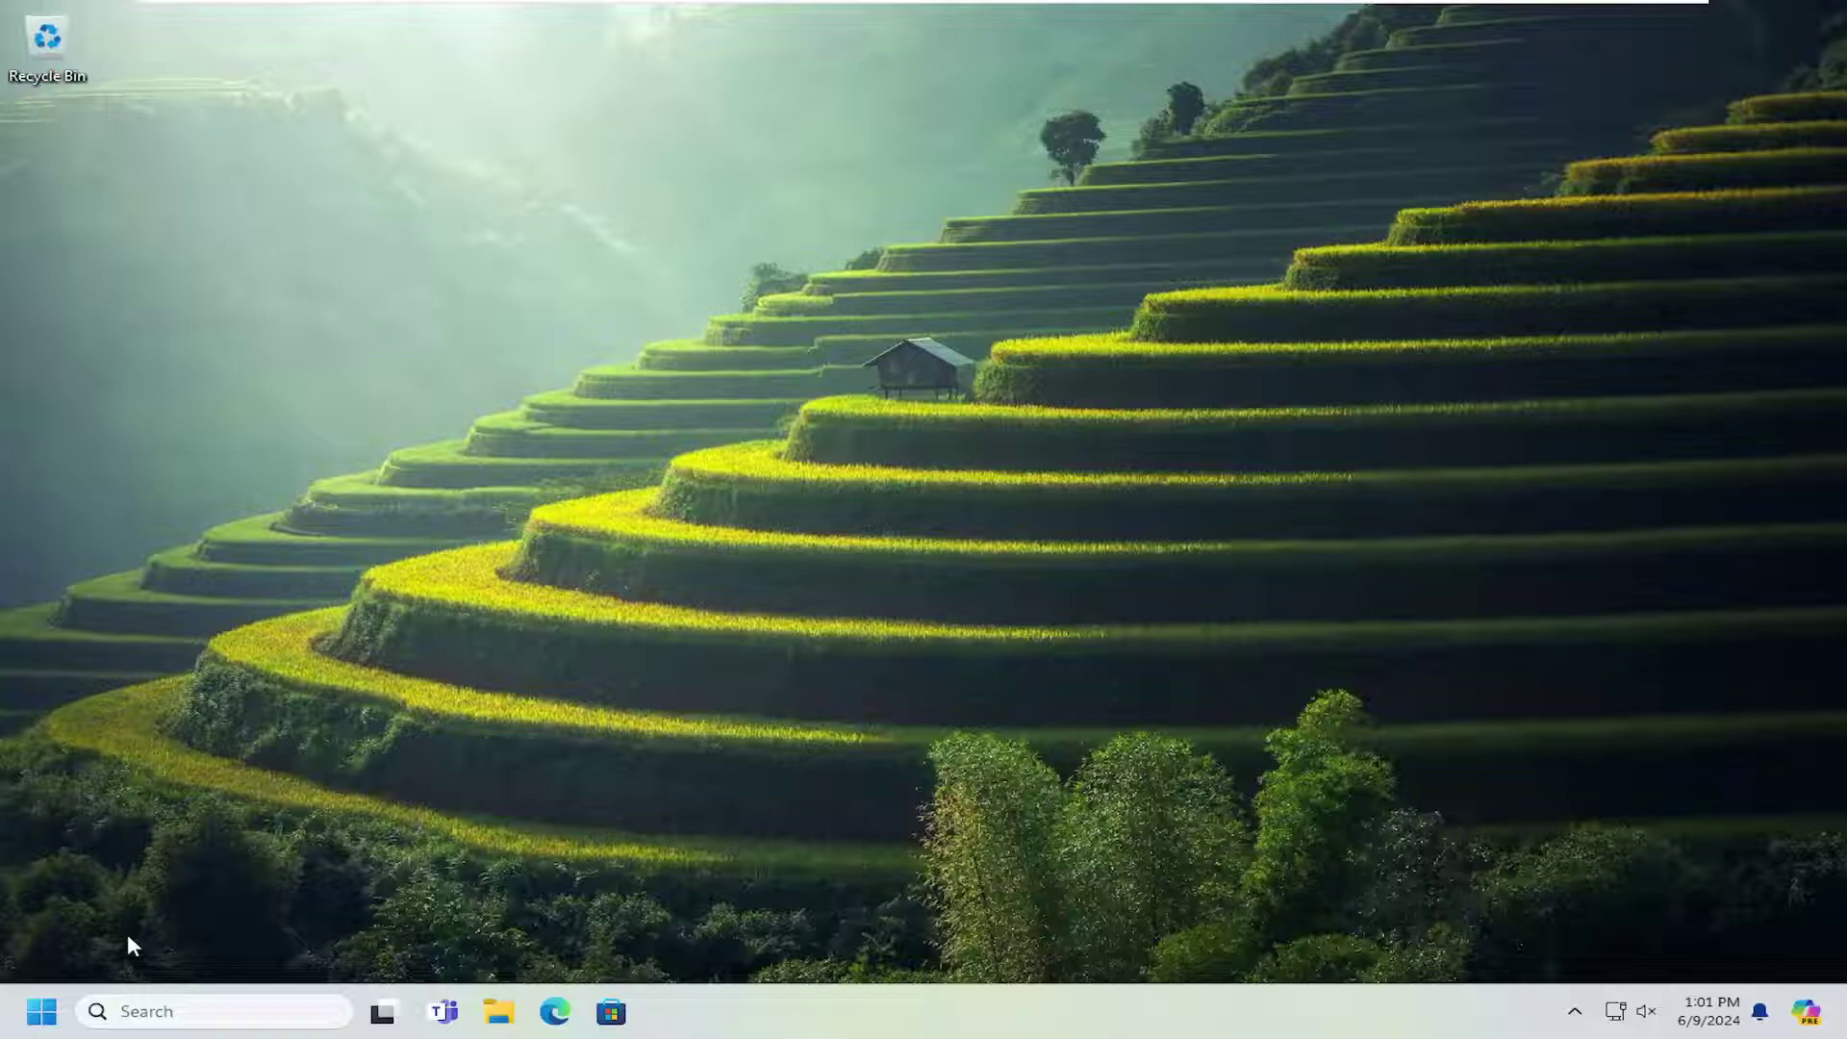
- Start a Windows search for 'control panel' from the Start button
click(41, 1011)
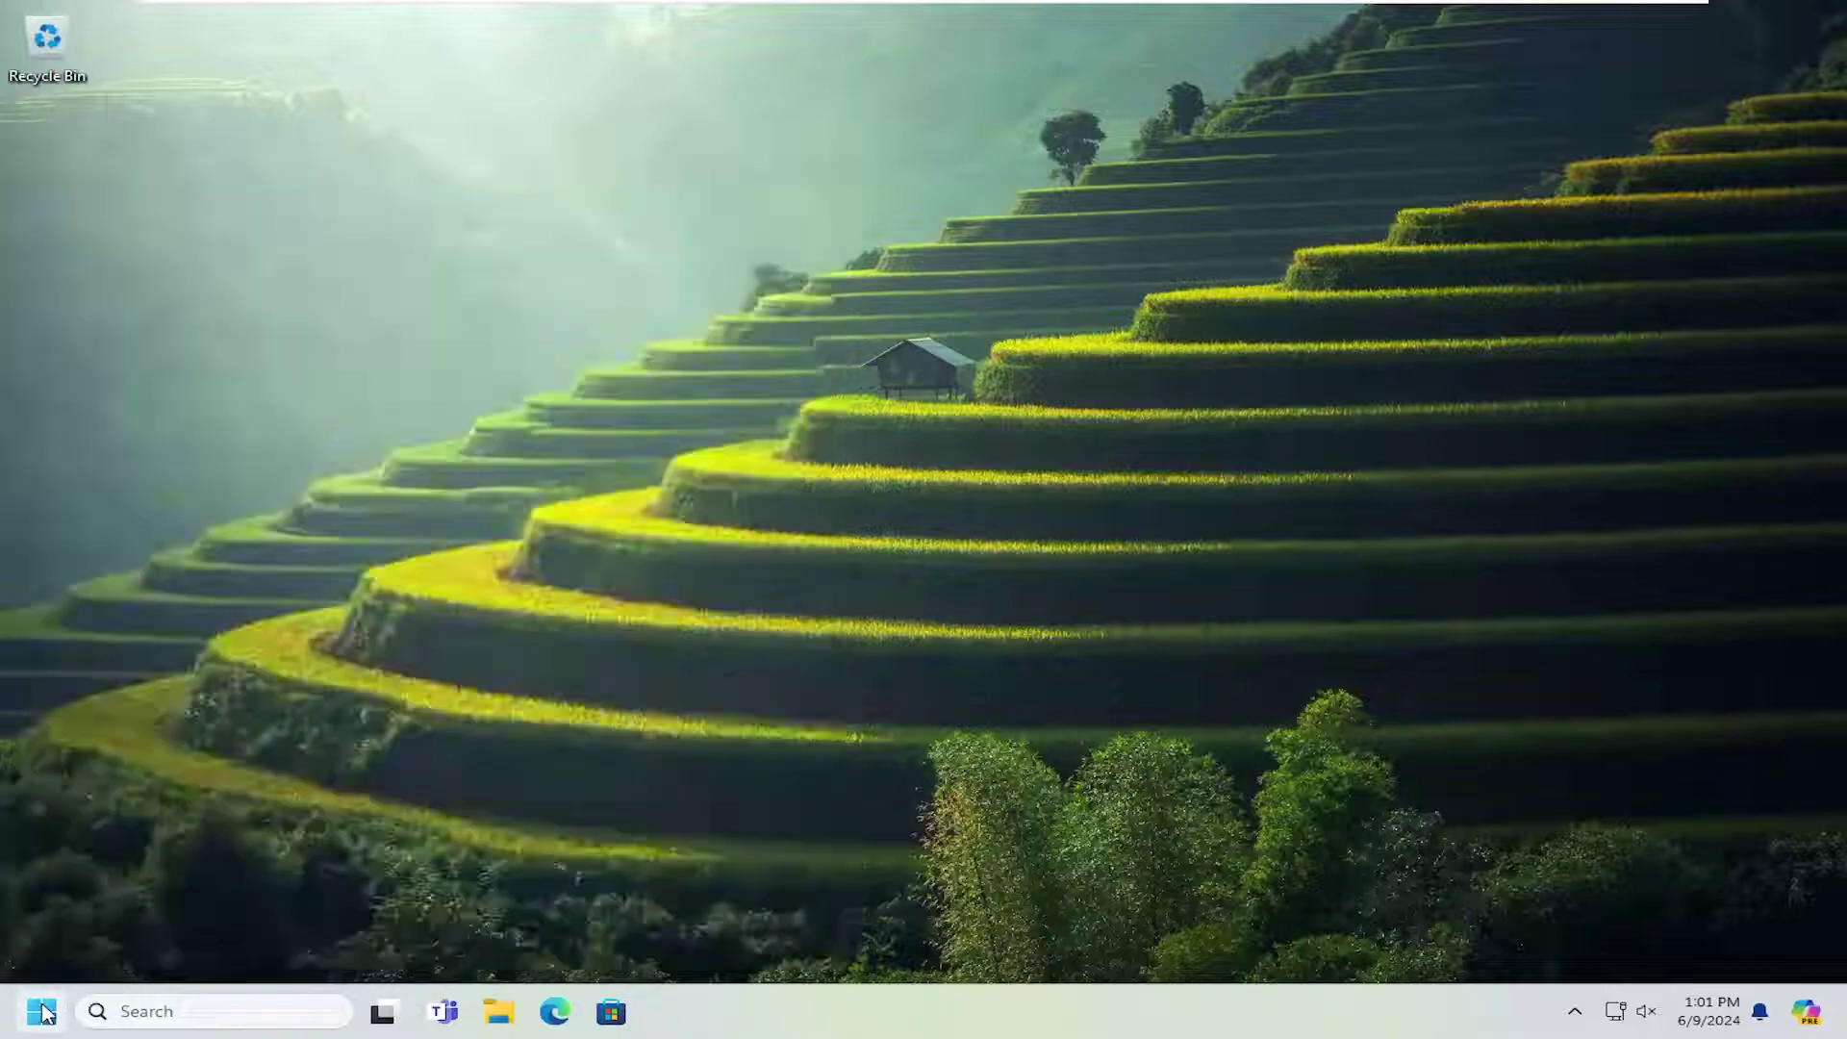
text(control panel)
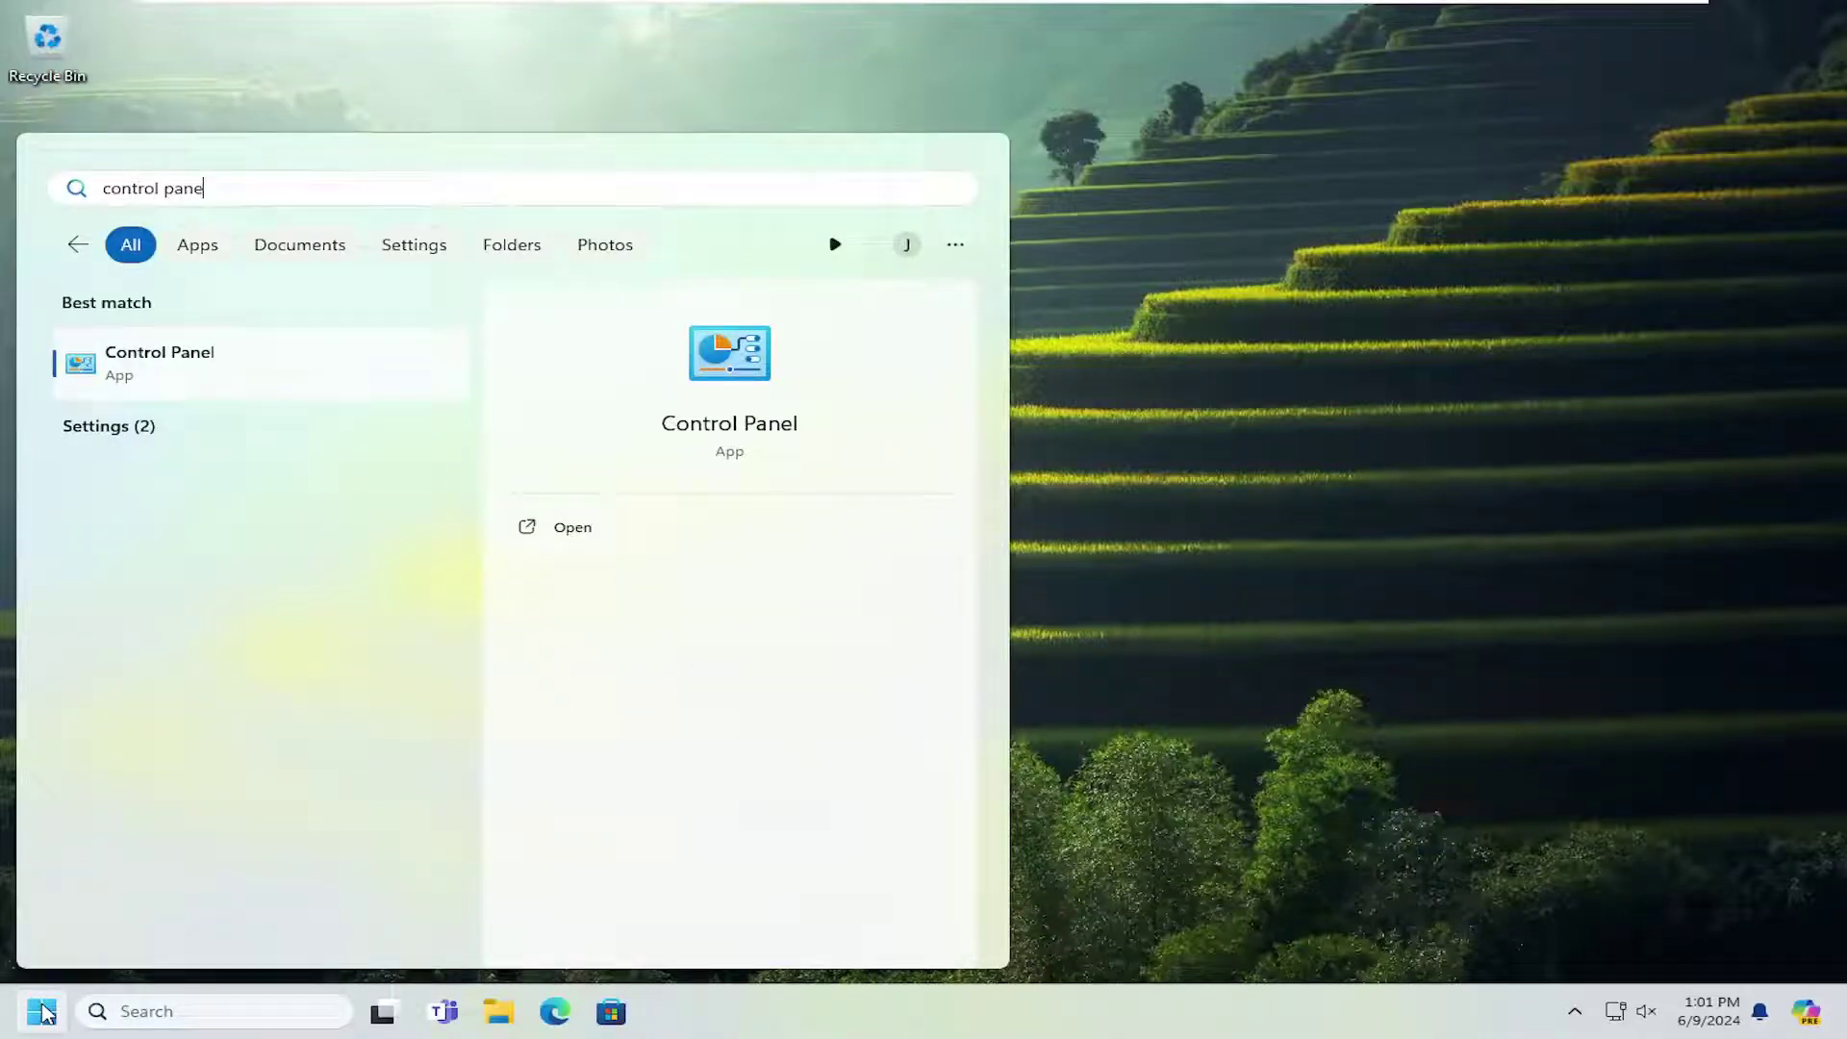
- Open Control Panel in Category view and go to Hardware and Sound, then the Canon G1000 series page
click(141, 364)
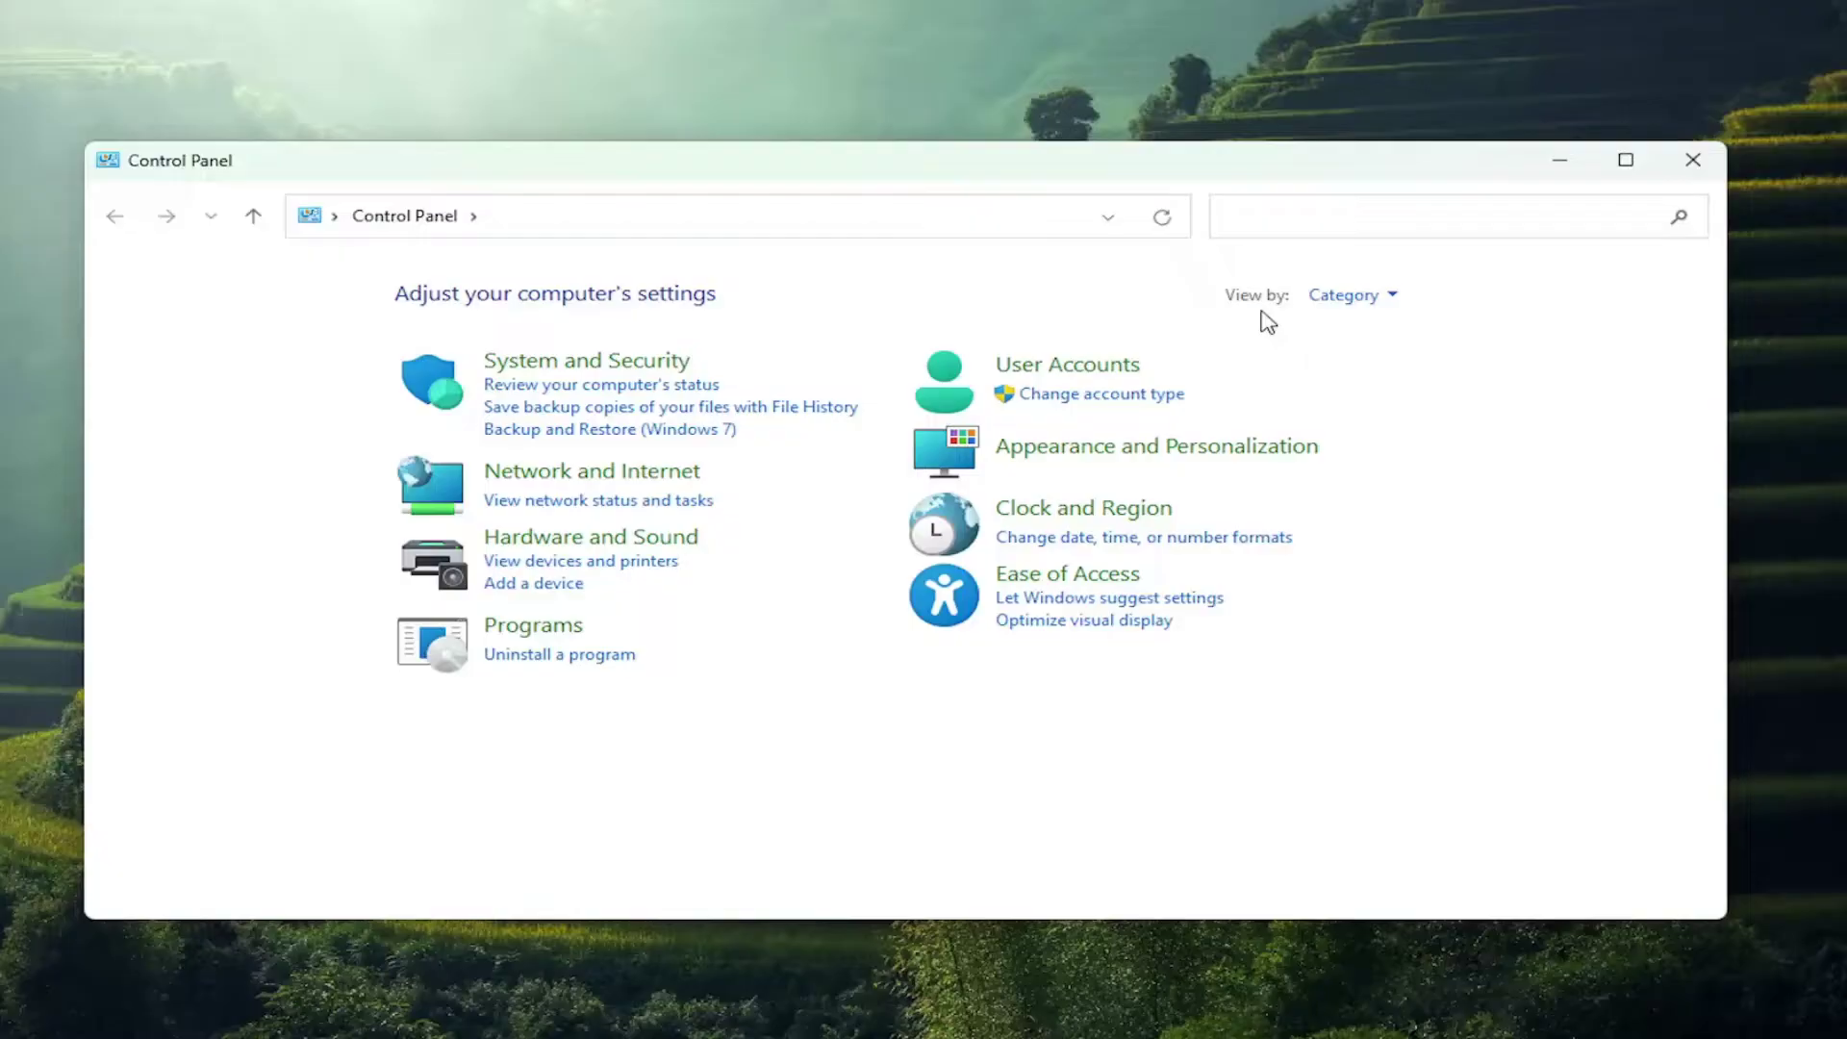
click(1391, 296)
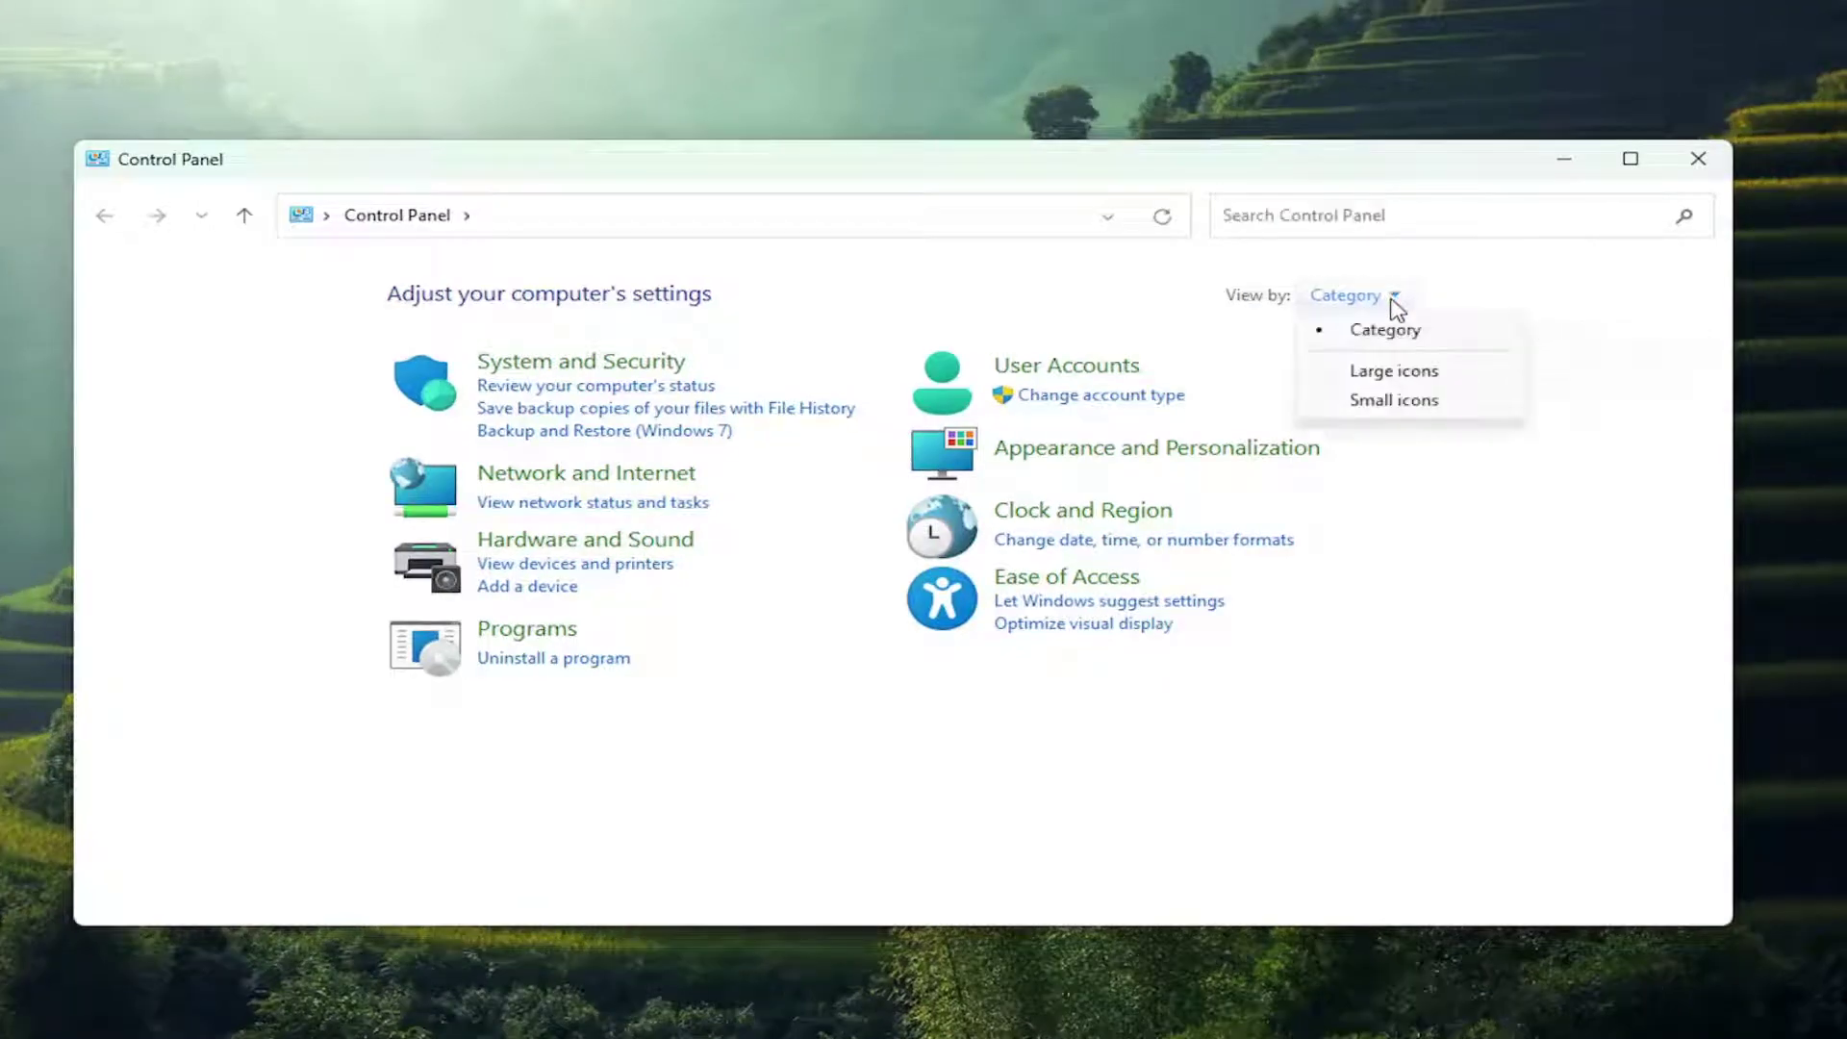
click(1382, 329)
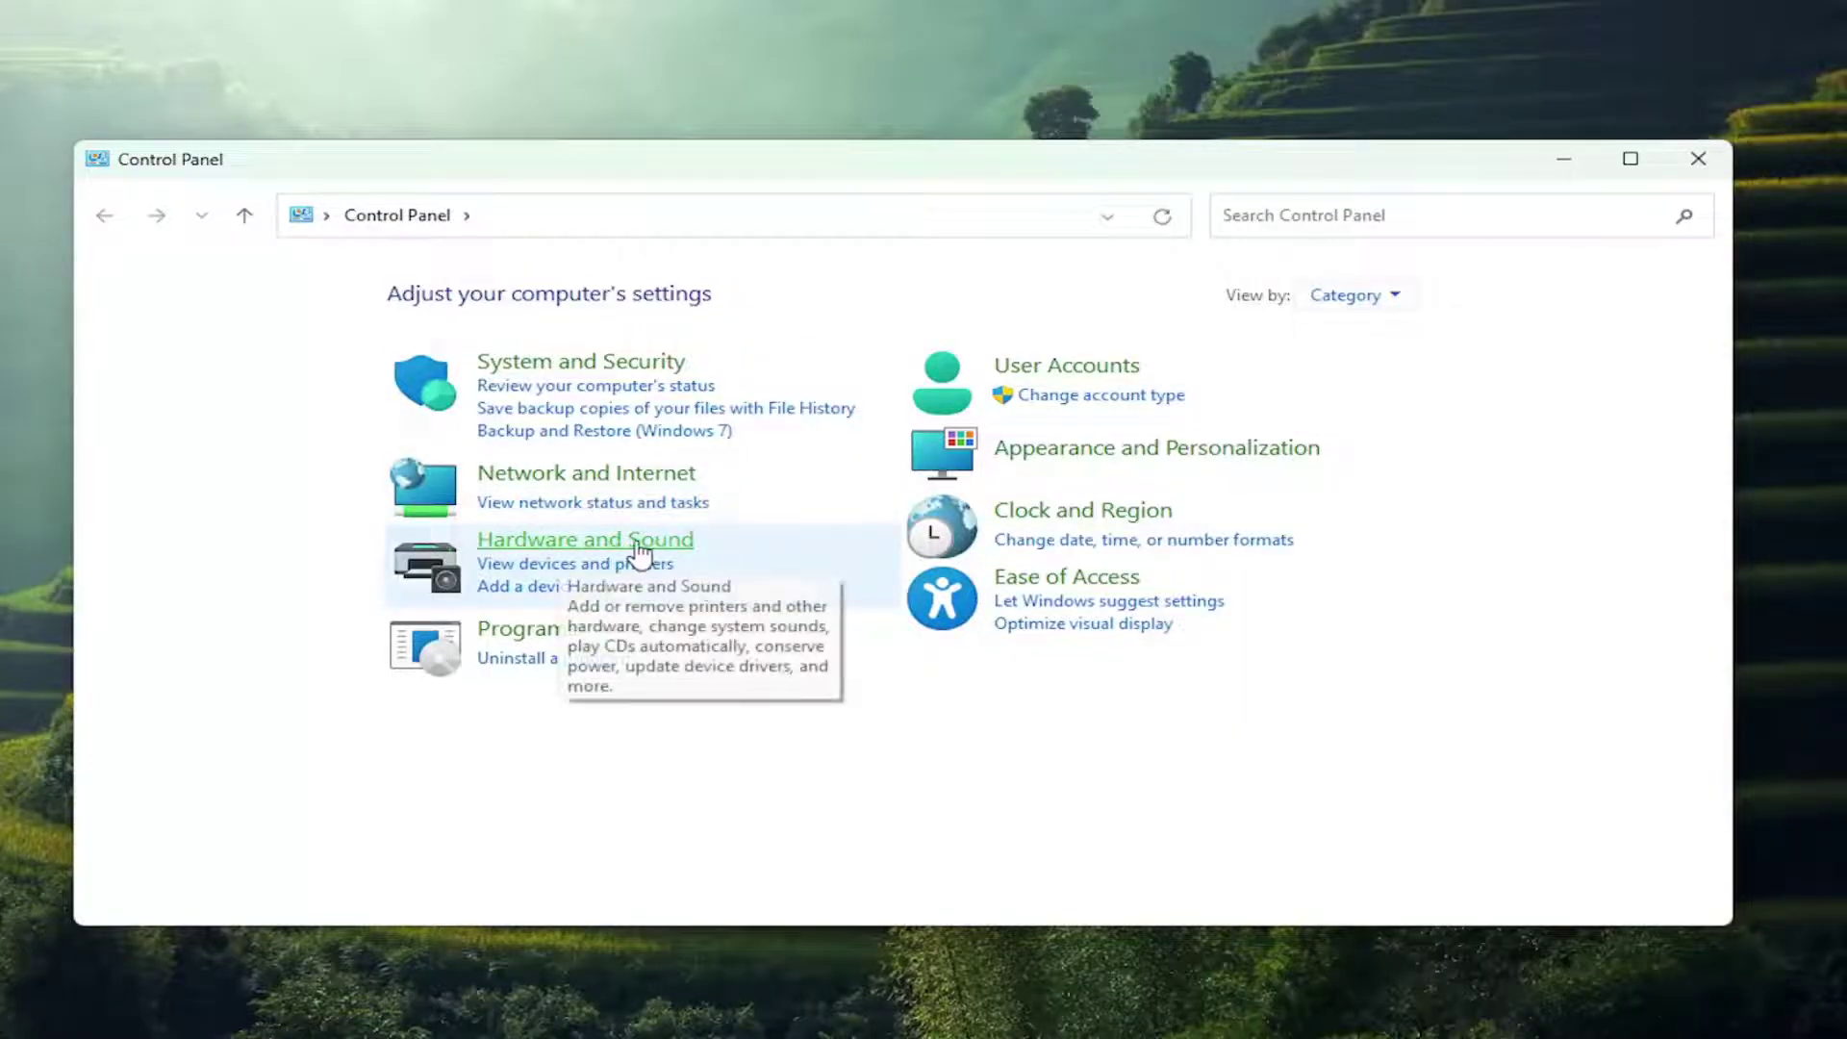
click(639, 553)
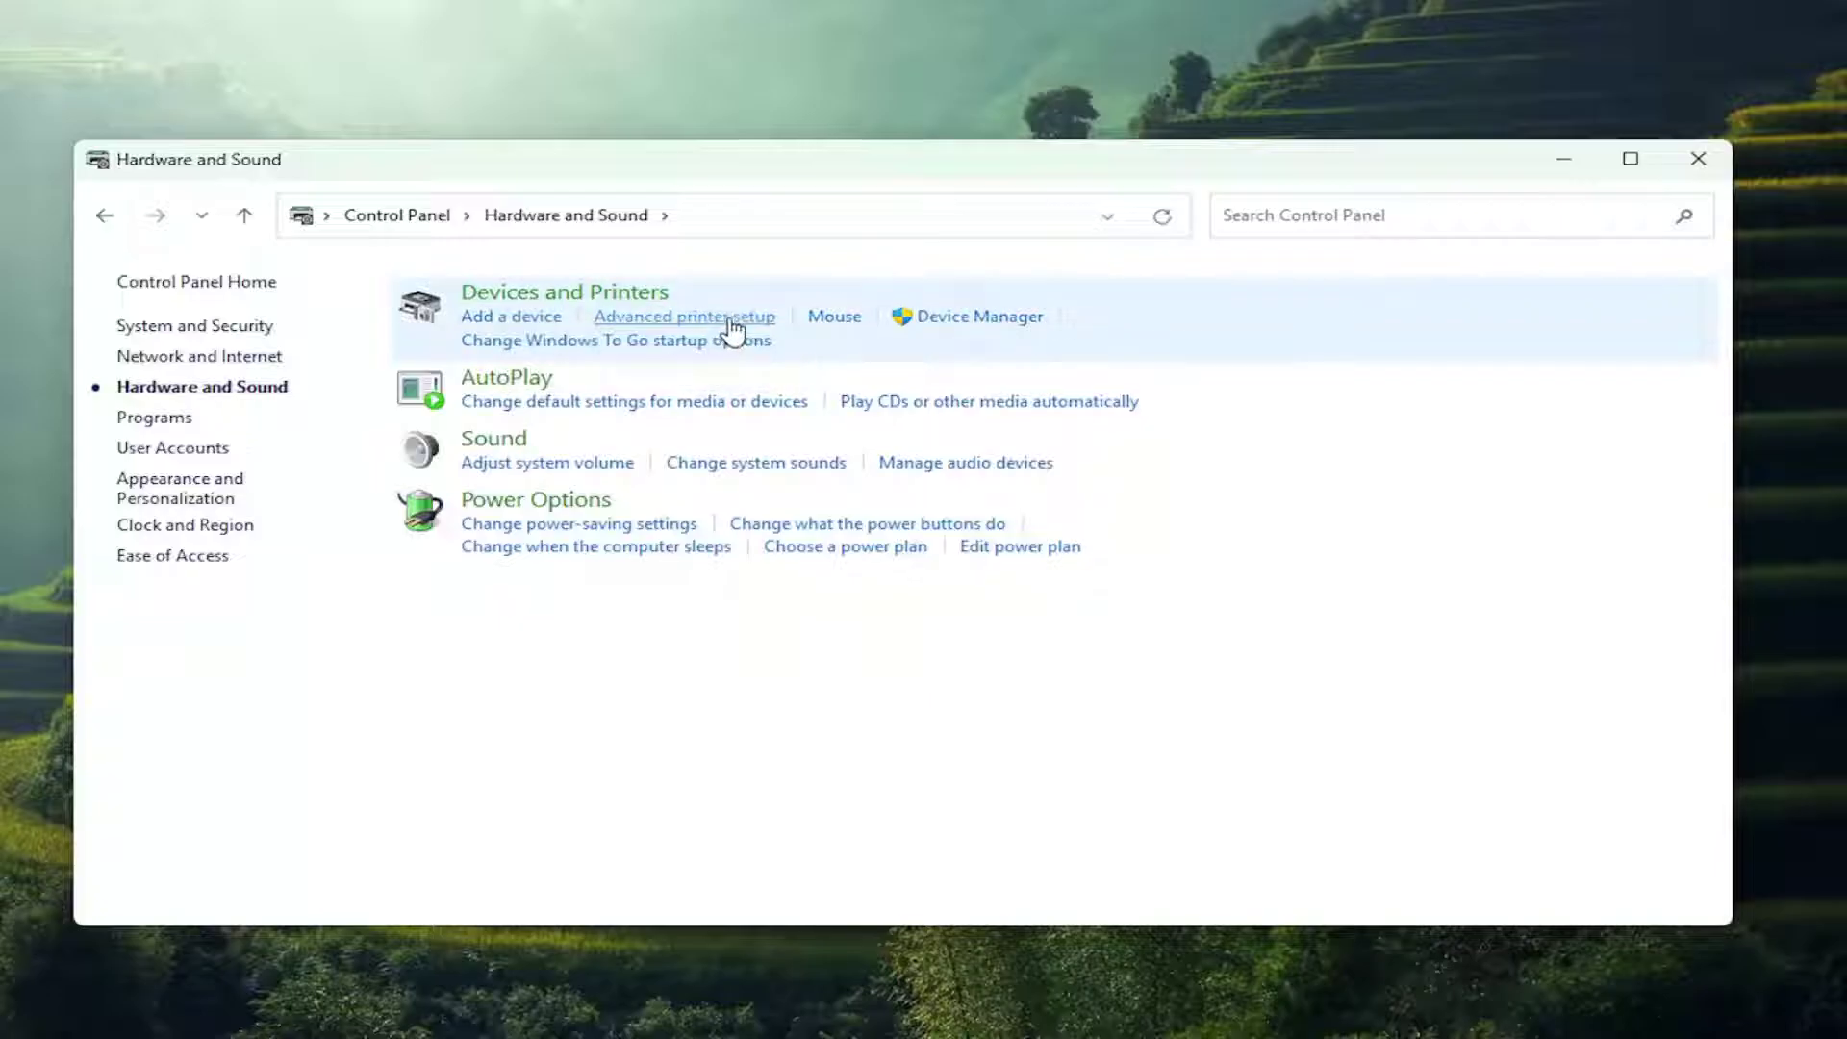
click(731, 320)
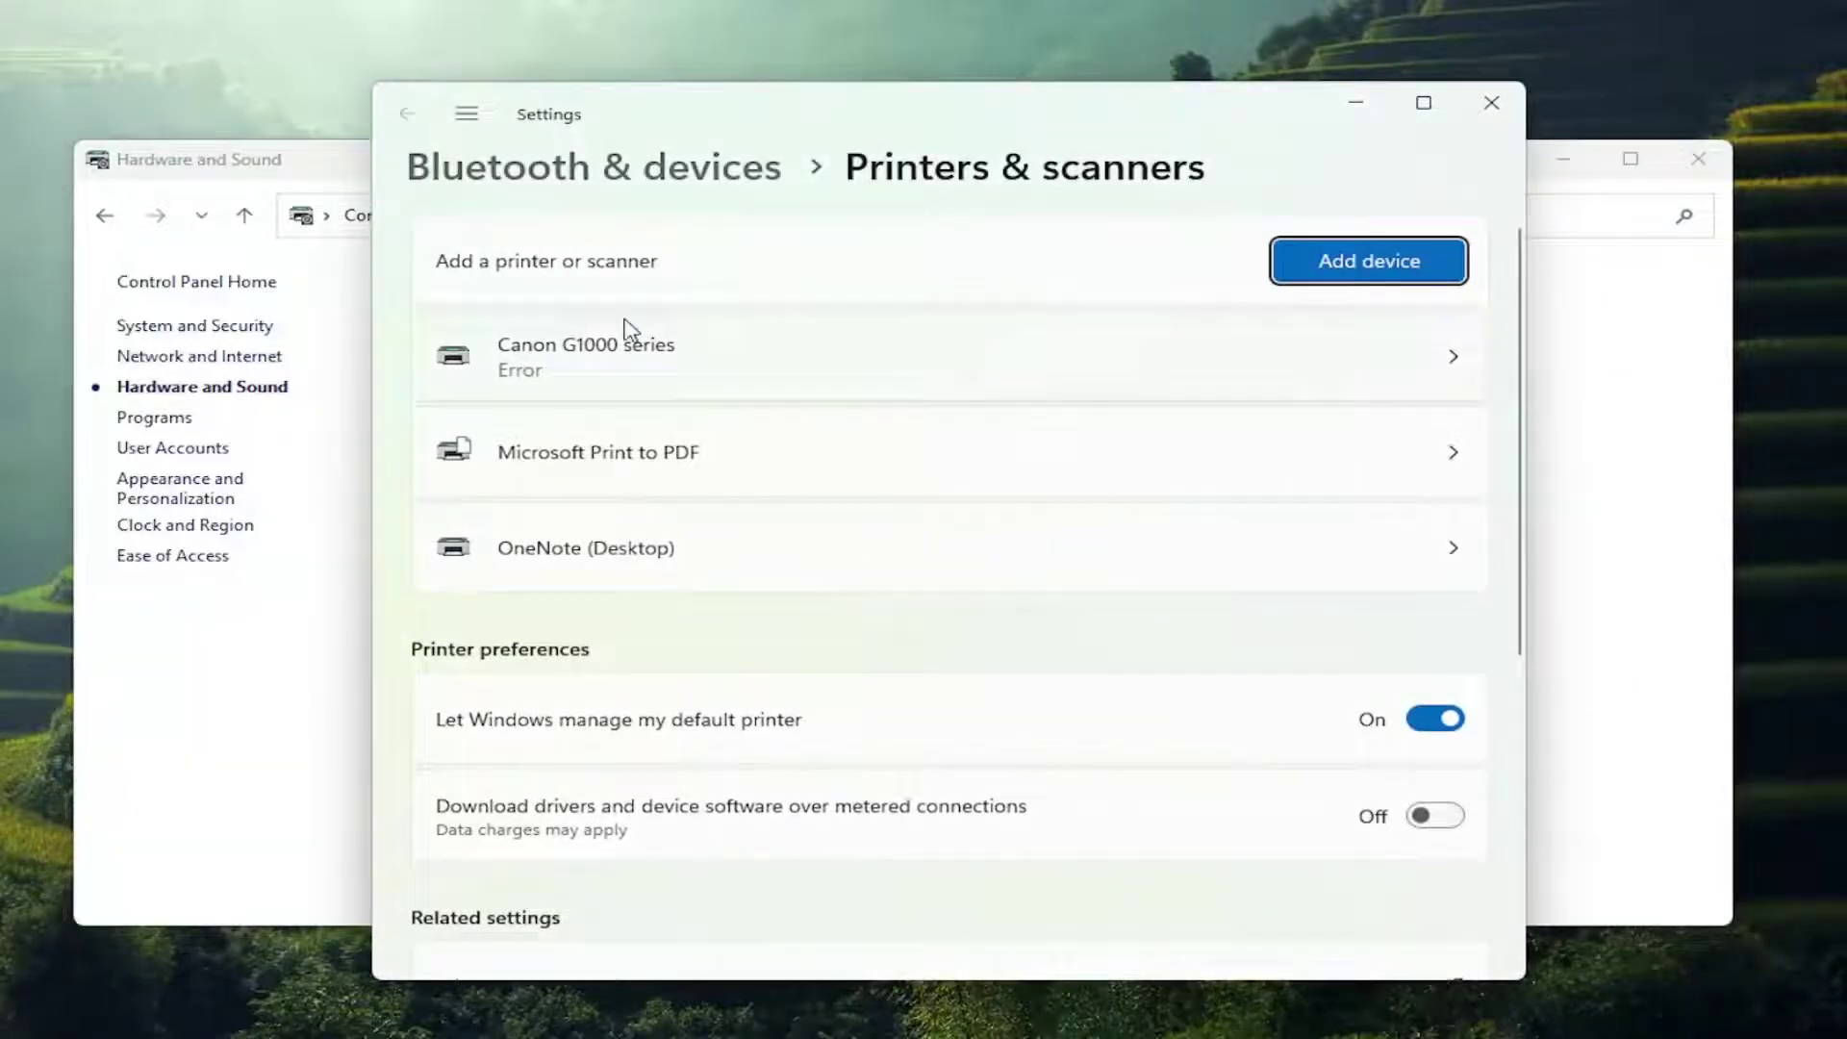
click(649, 370)
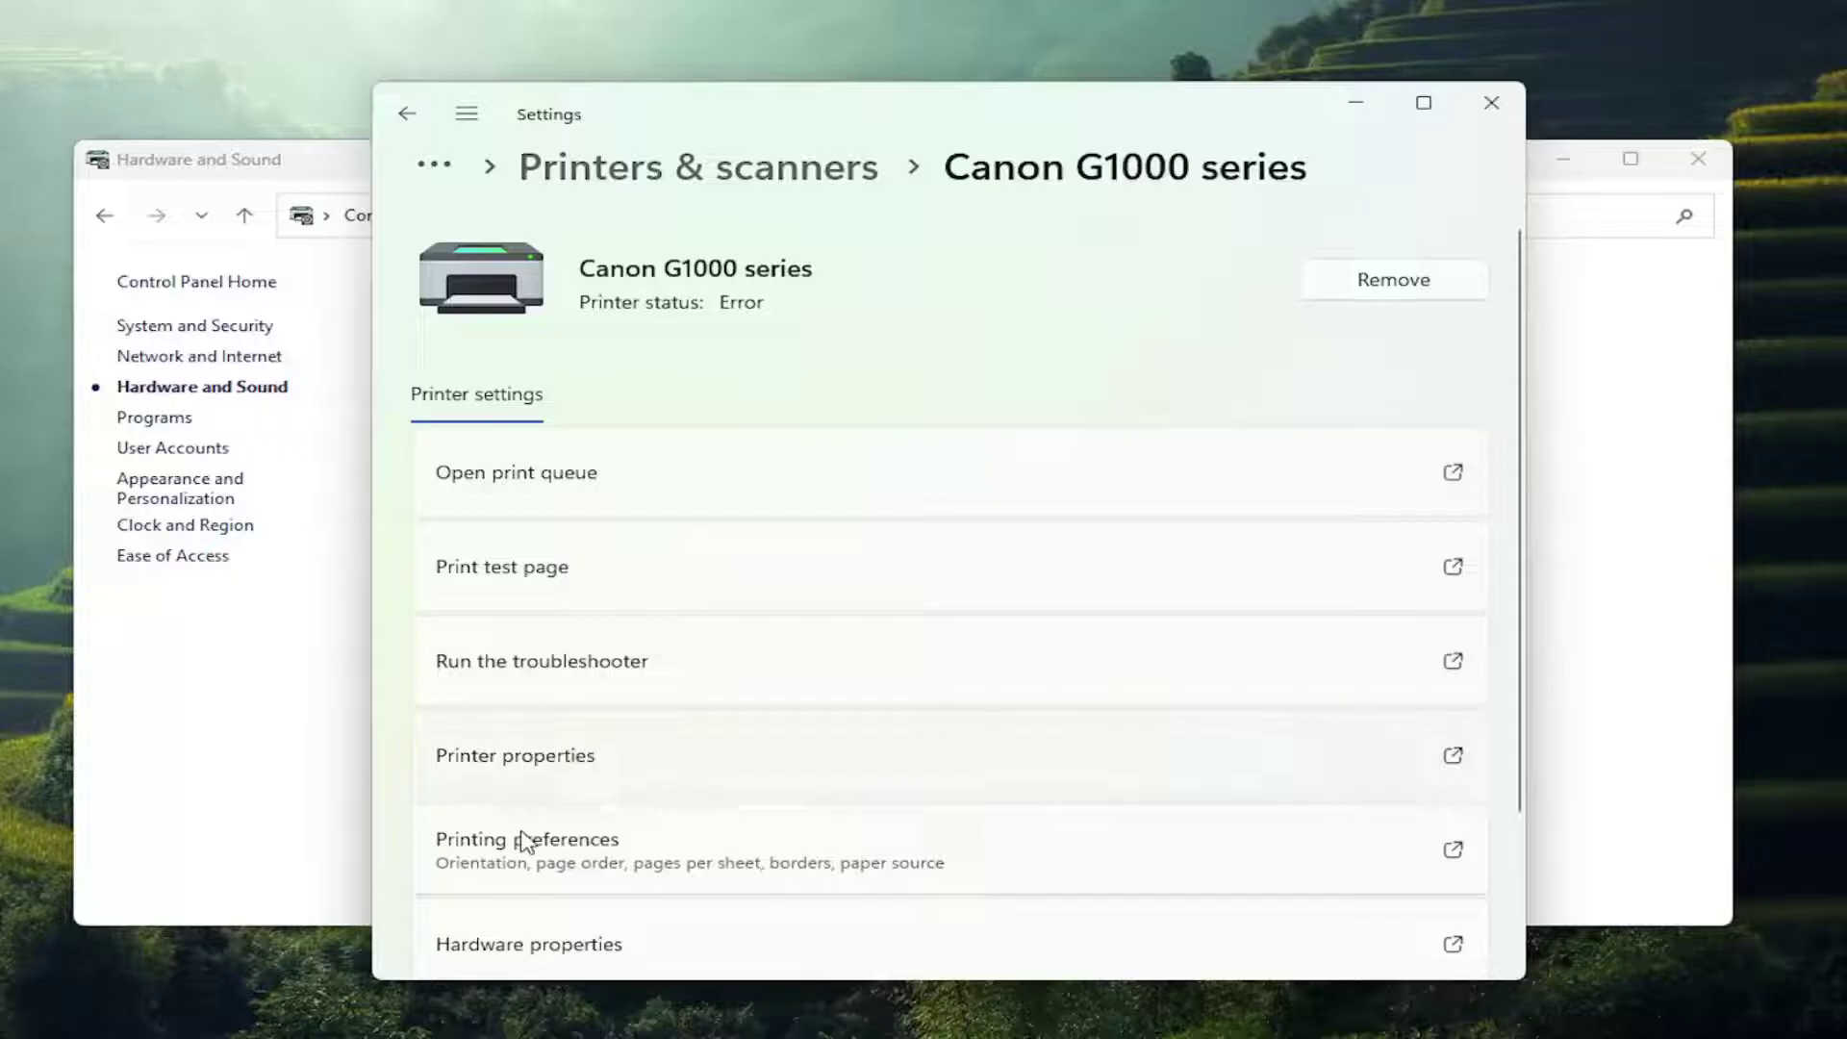
- Edit the copies count, check 'Always Print with Current Settings', and apply the settings
click(694, 866)
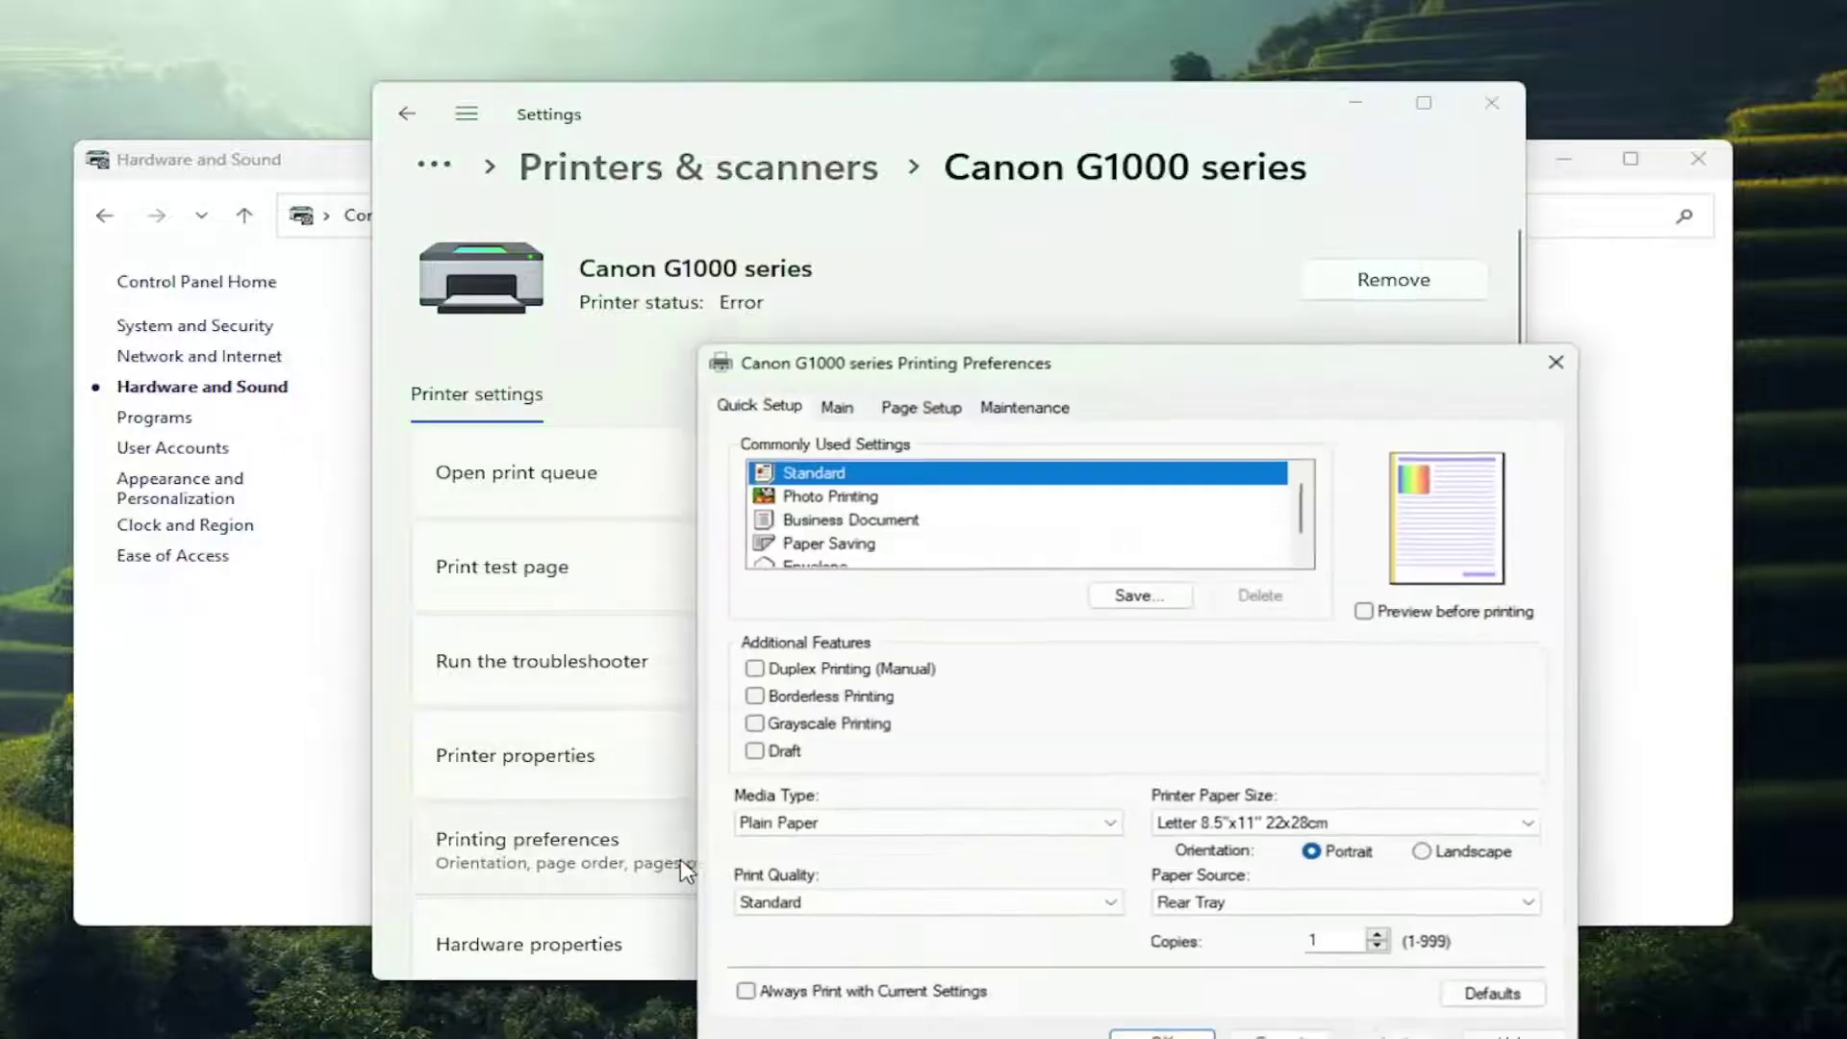
mouse_move(970, 332)
mouse_down()
mouse_move(934, 346)
mouse_move(799, 184)
mouse_up()
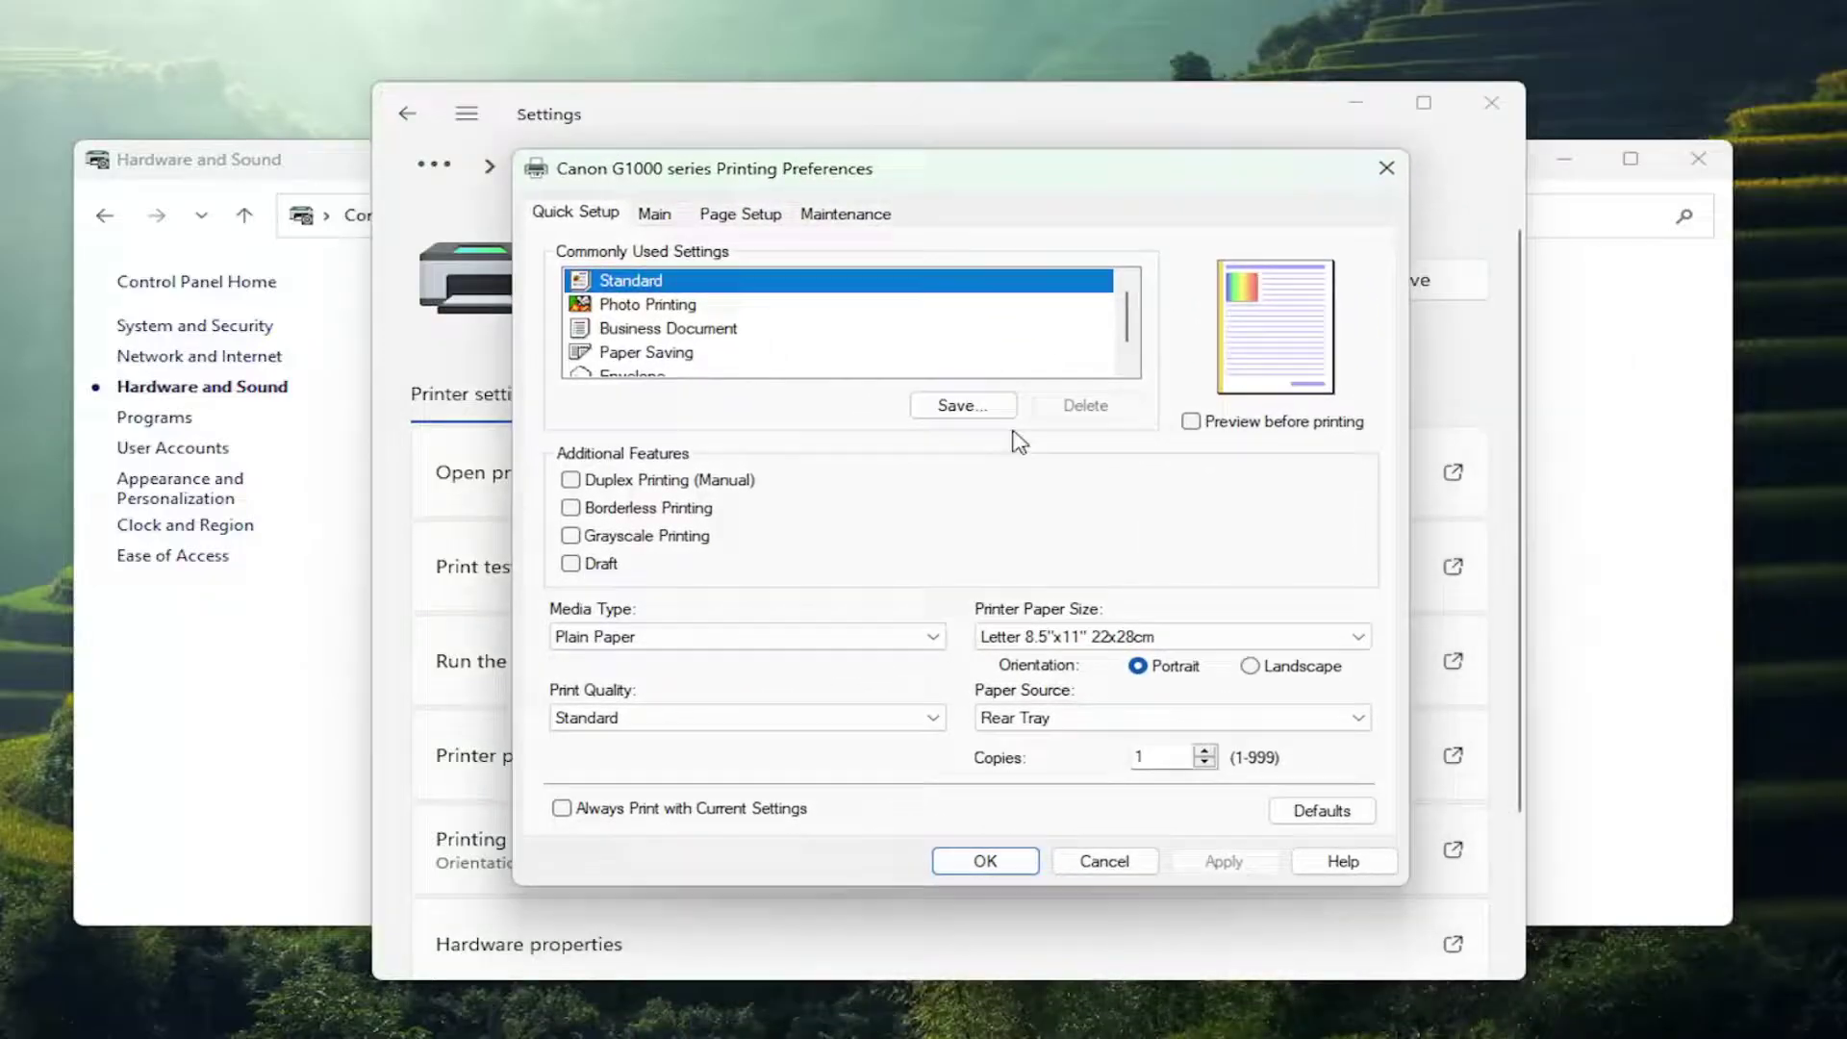
click(1148, 757)
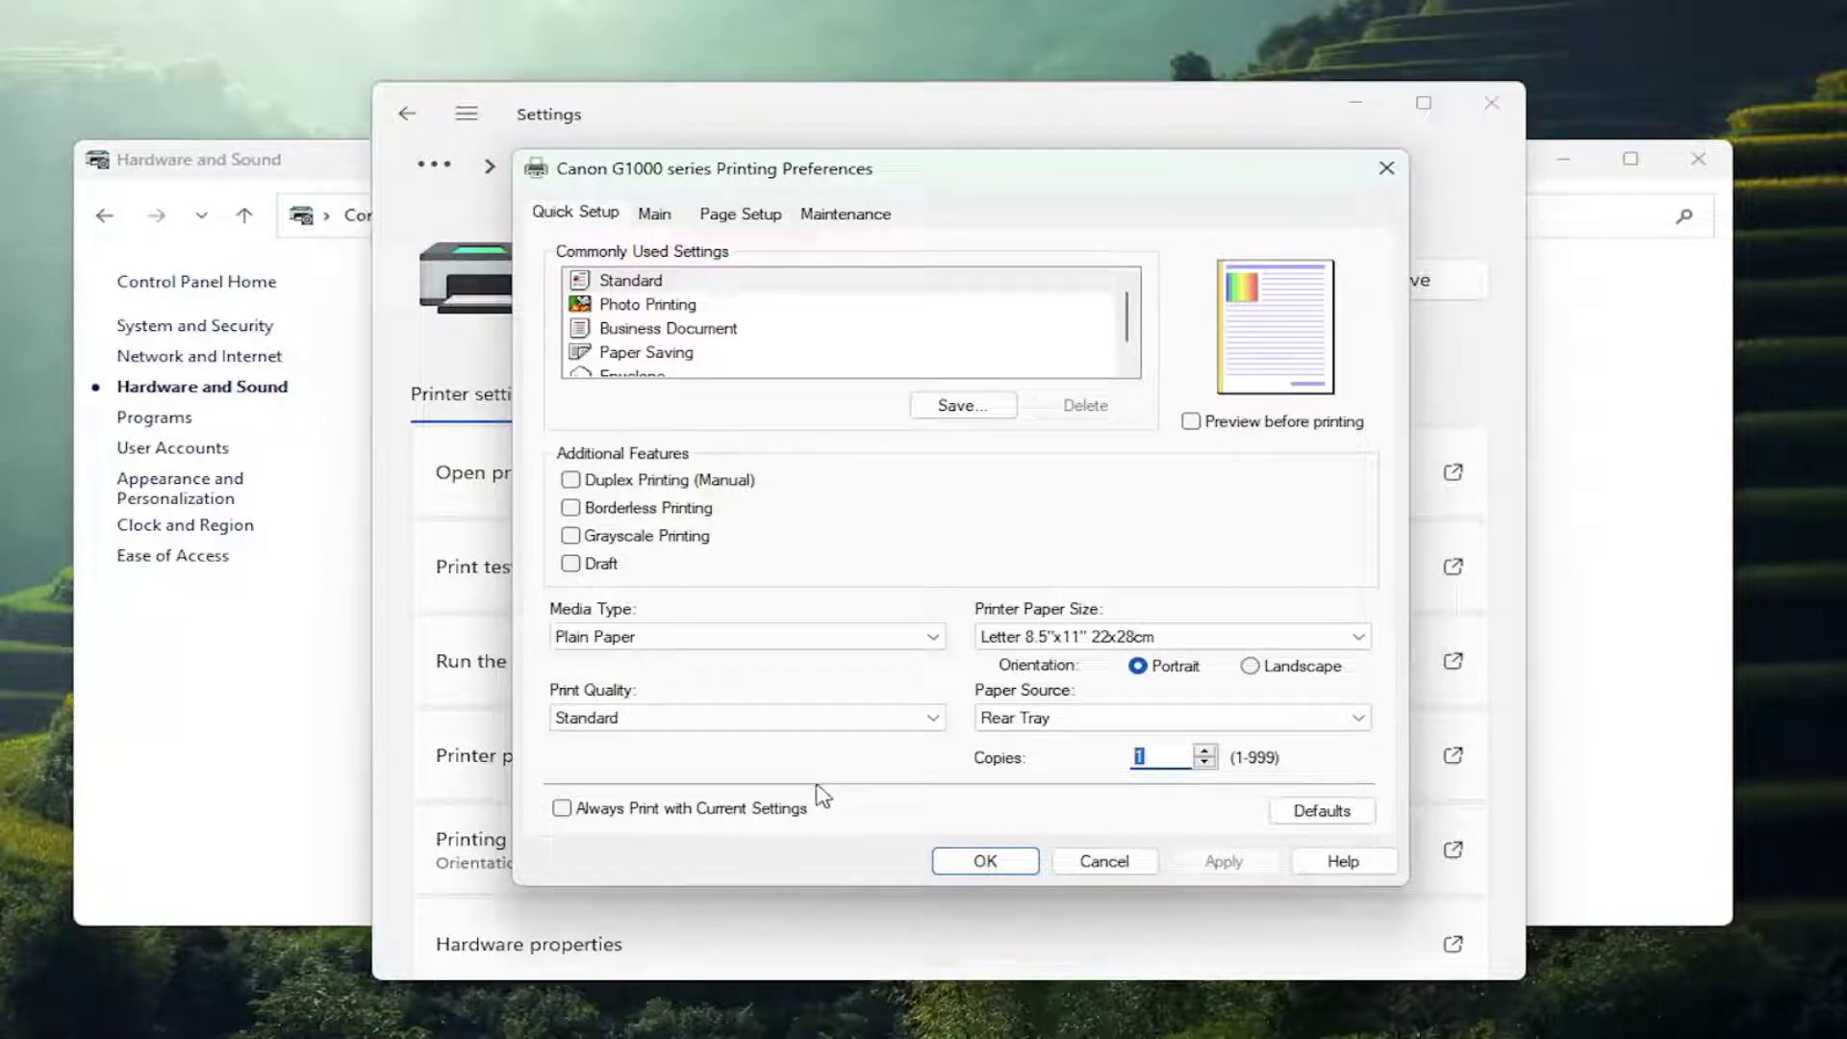
click(563, 810)
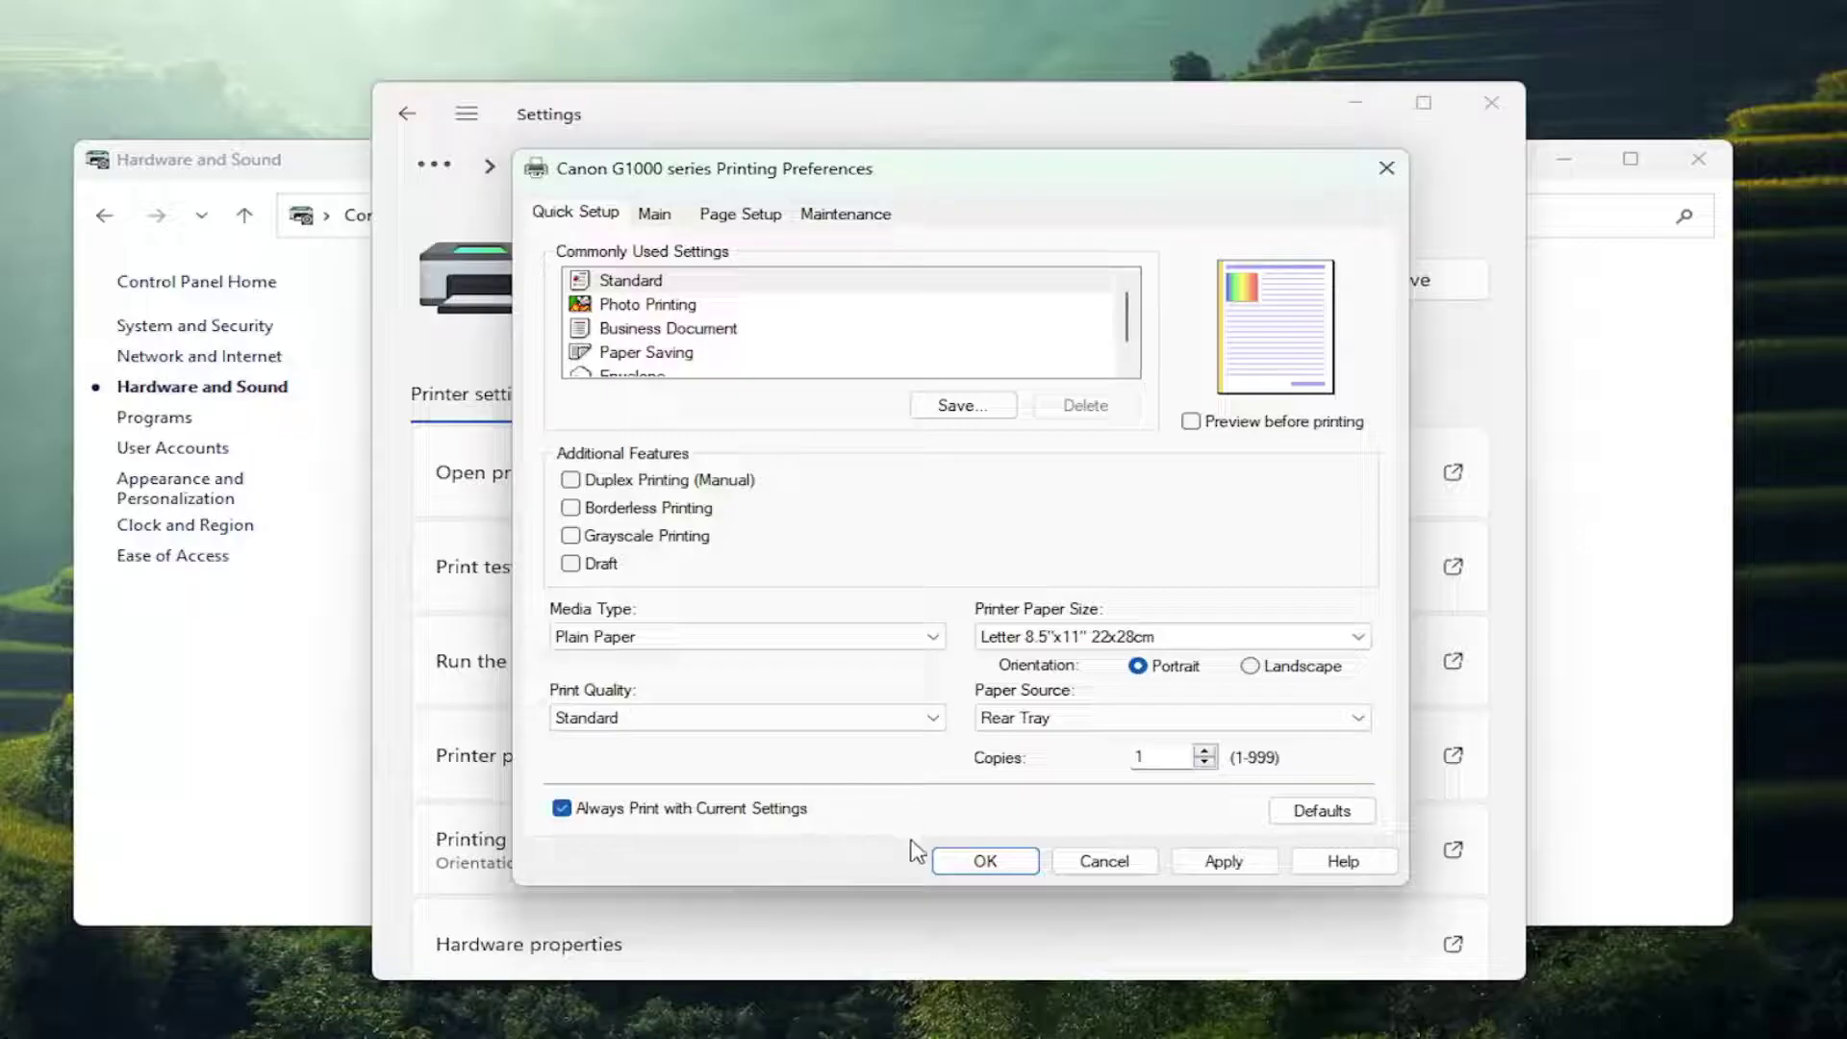
click(1221, 862)
click(992, 654)
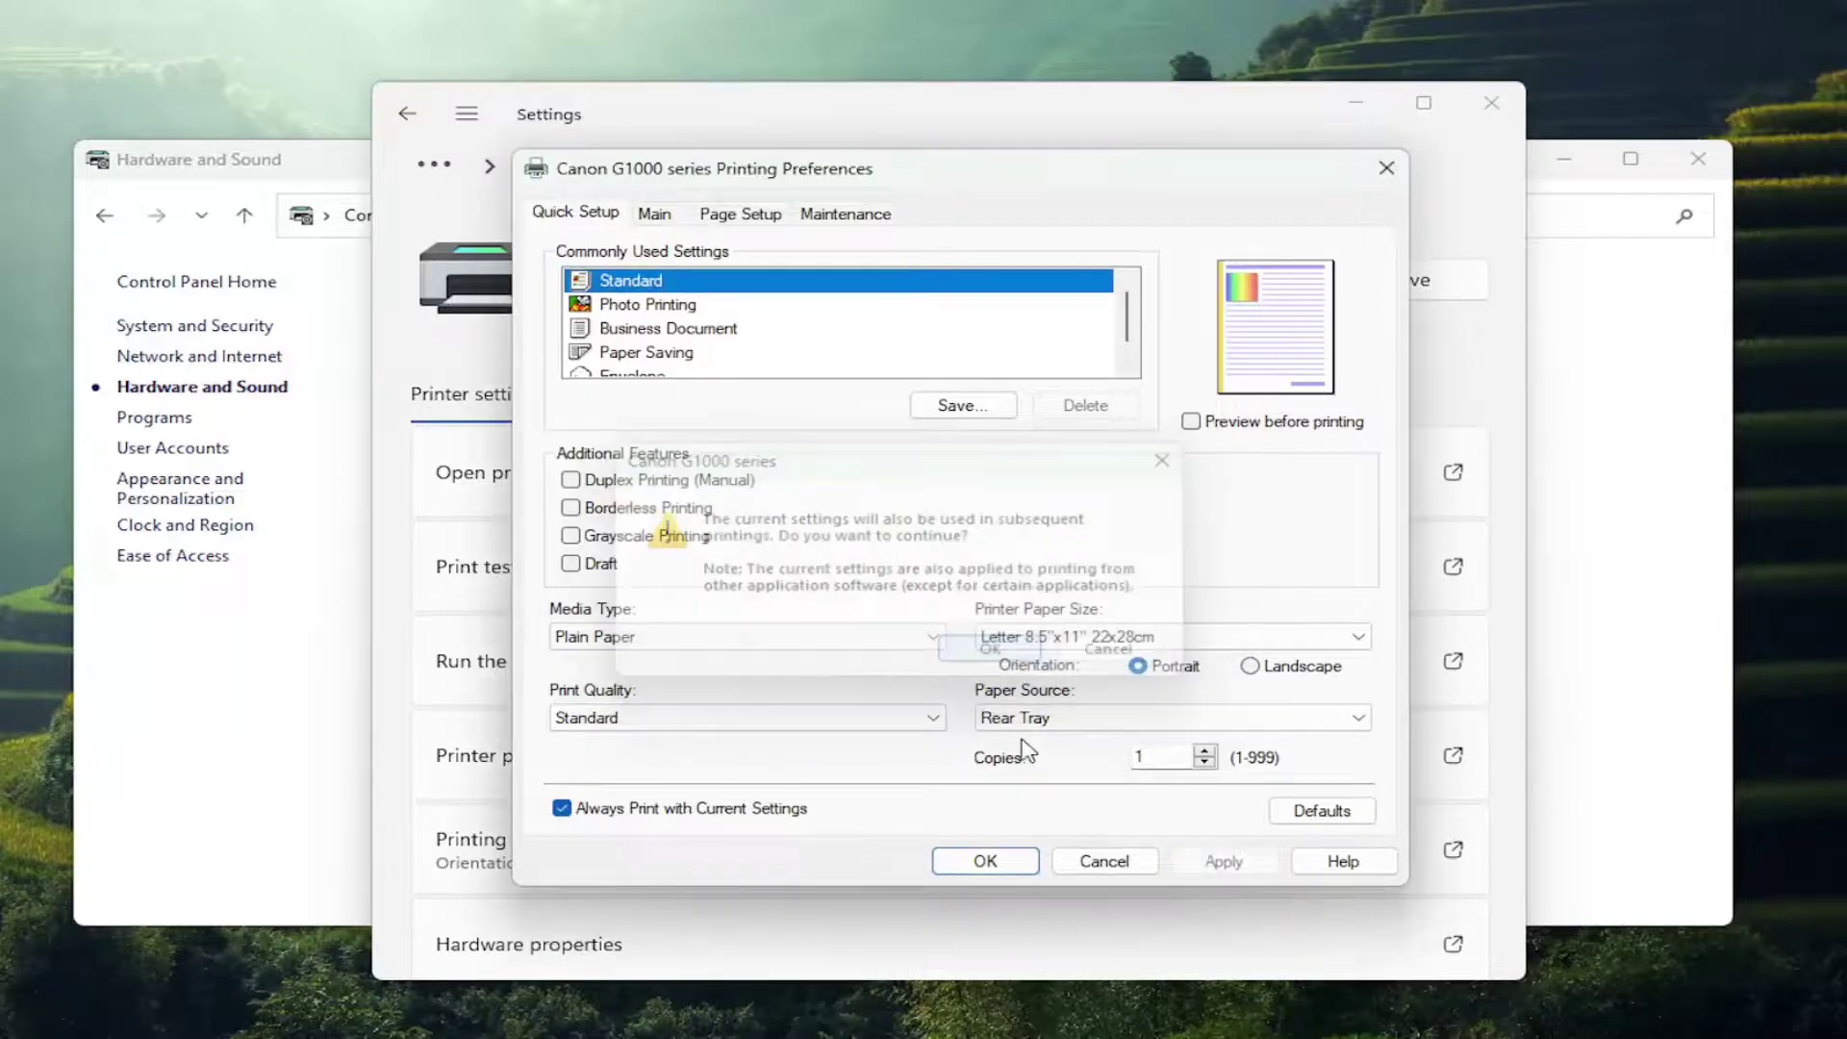
- Close Printing Preferences, the printer settings page and Control Panel
click(985, 861)
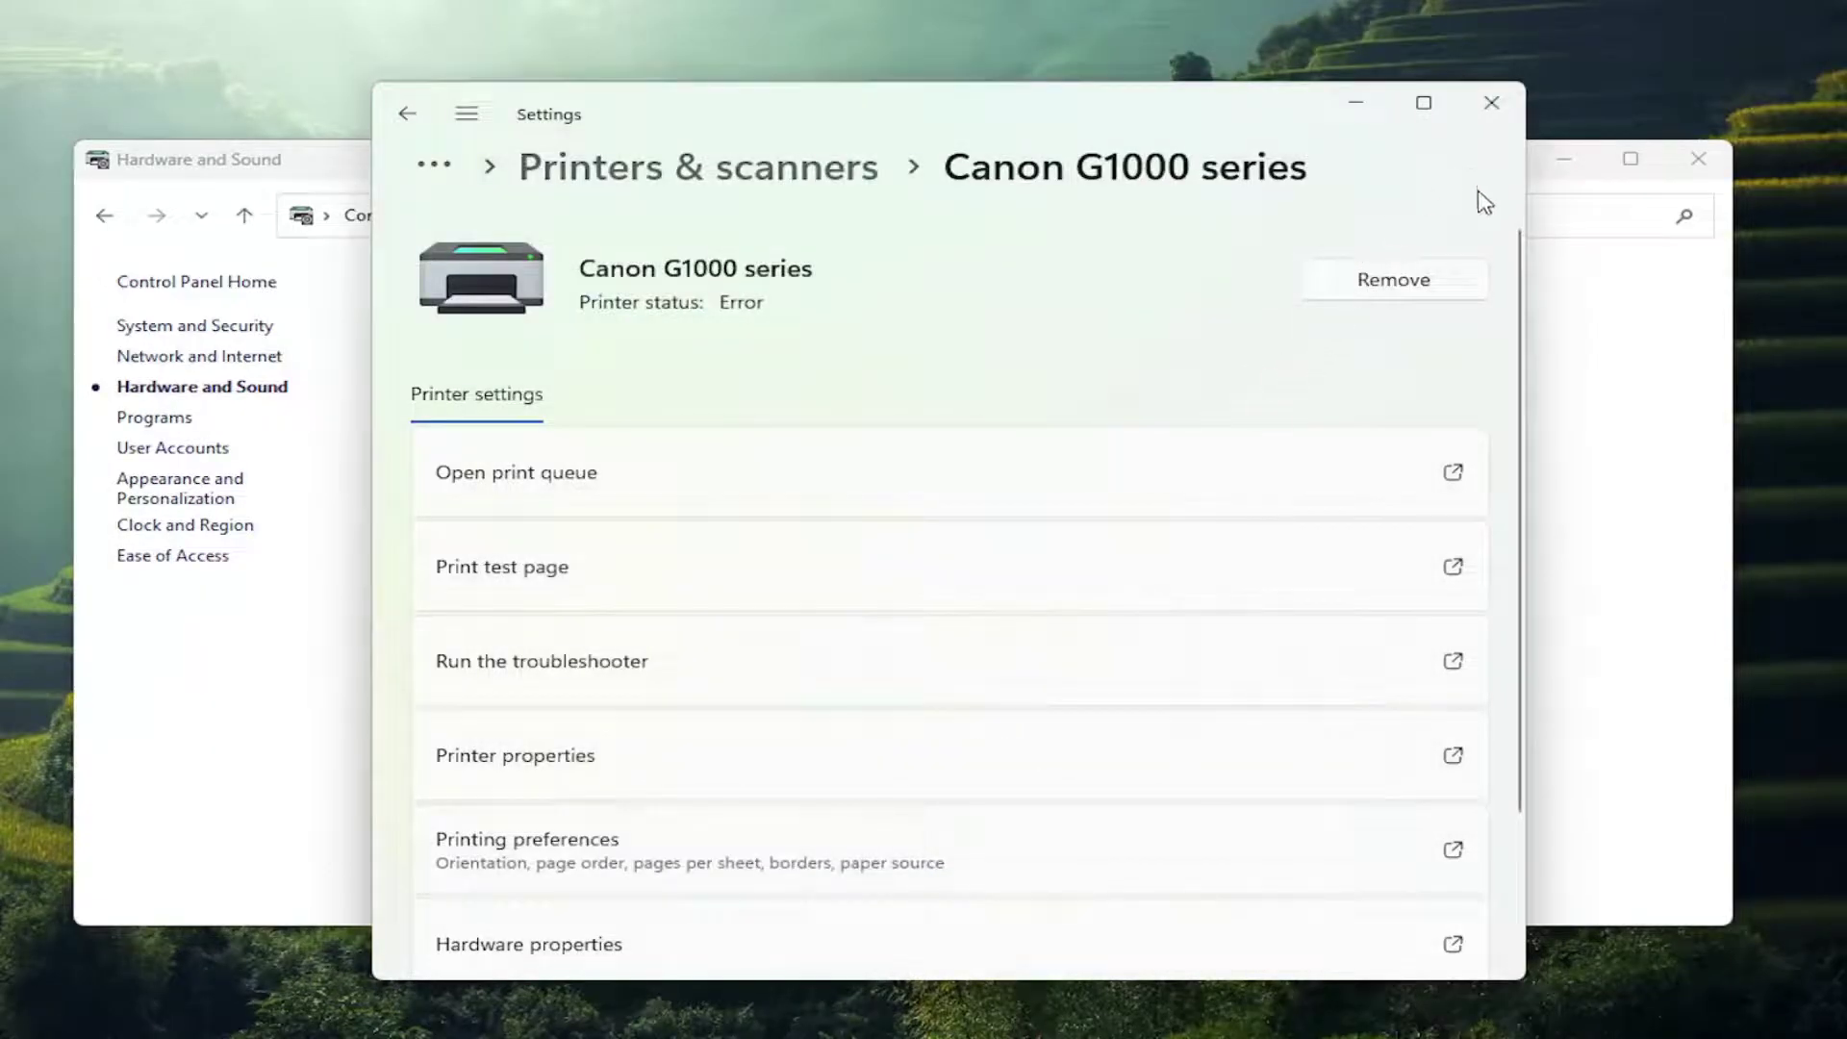
click(1492, 104)
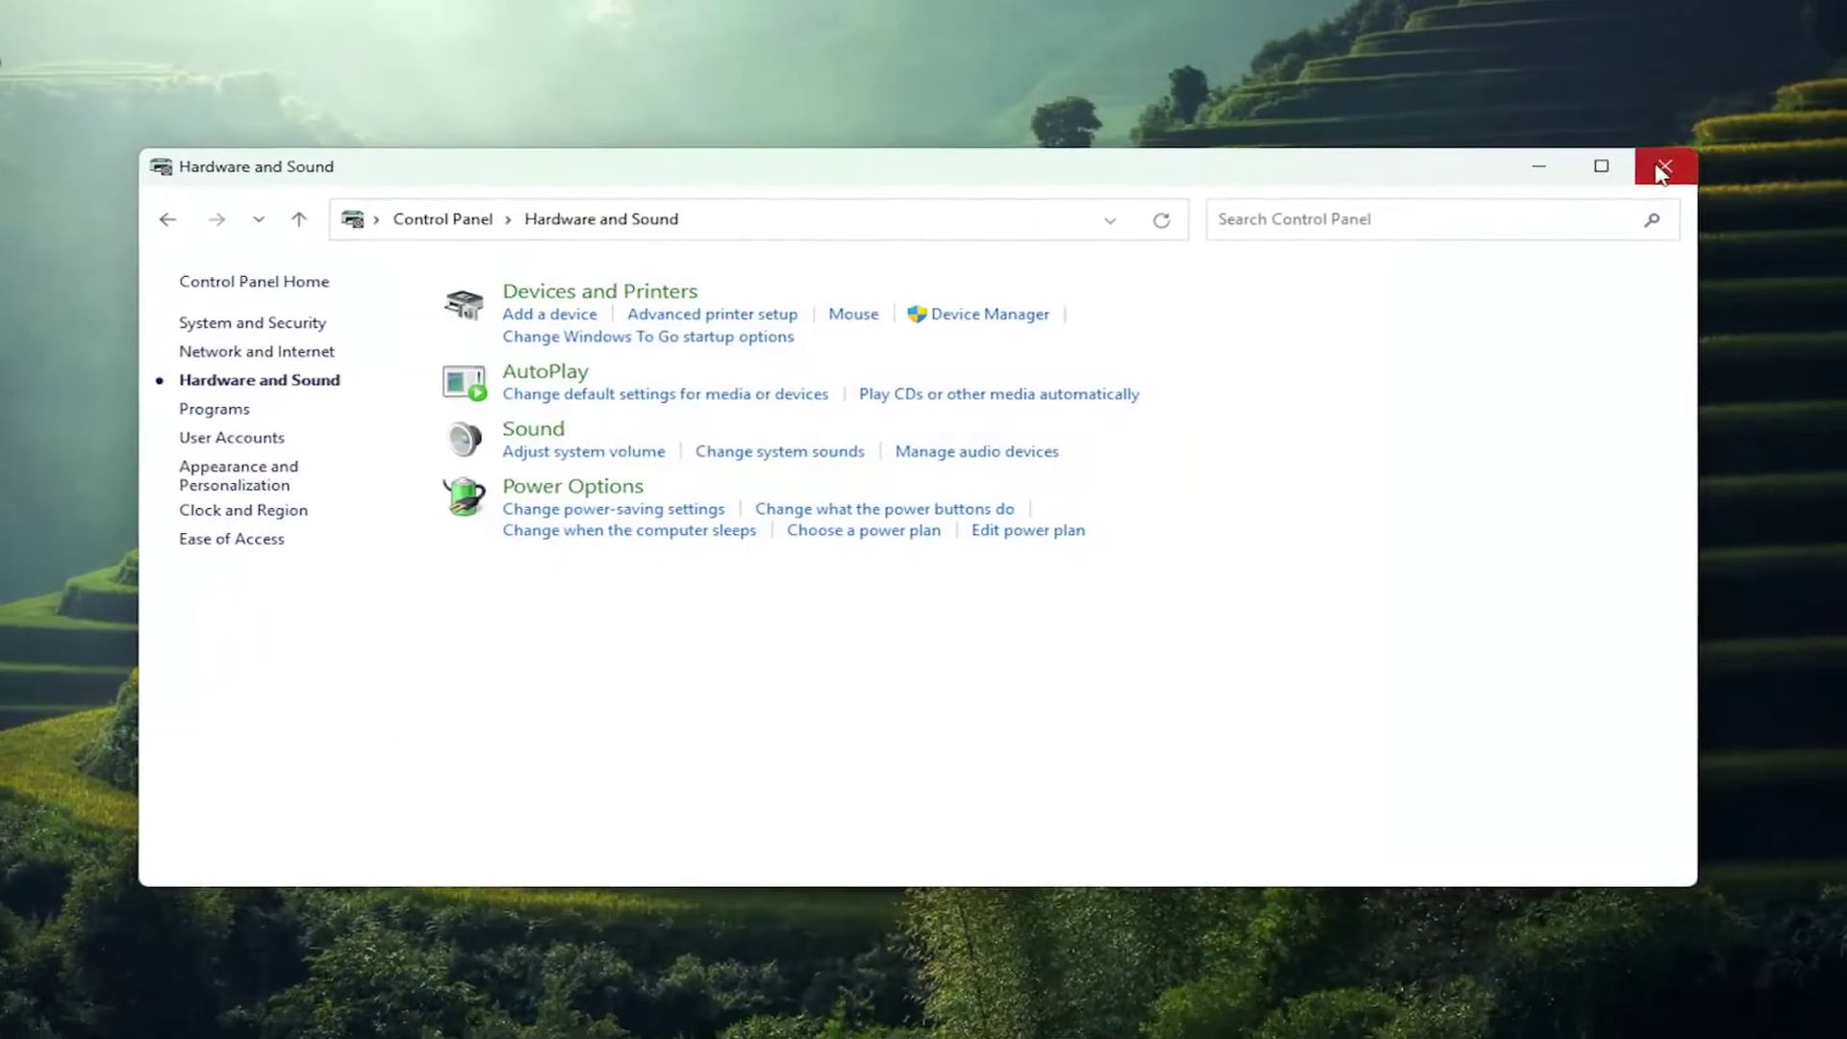
click(1699, 160)
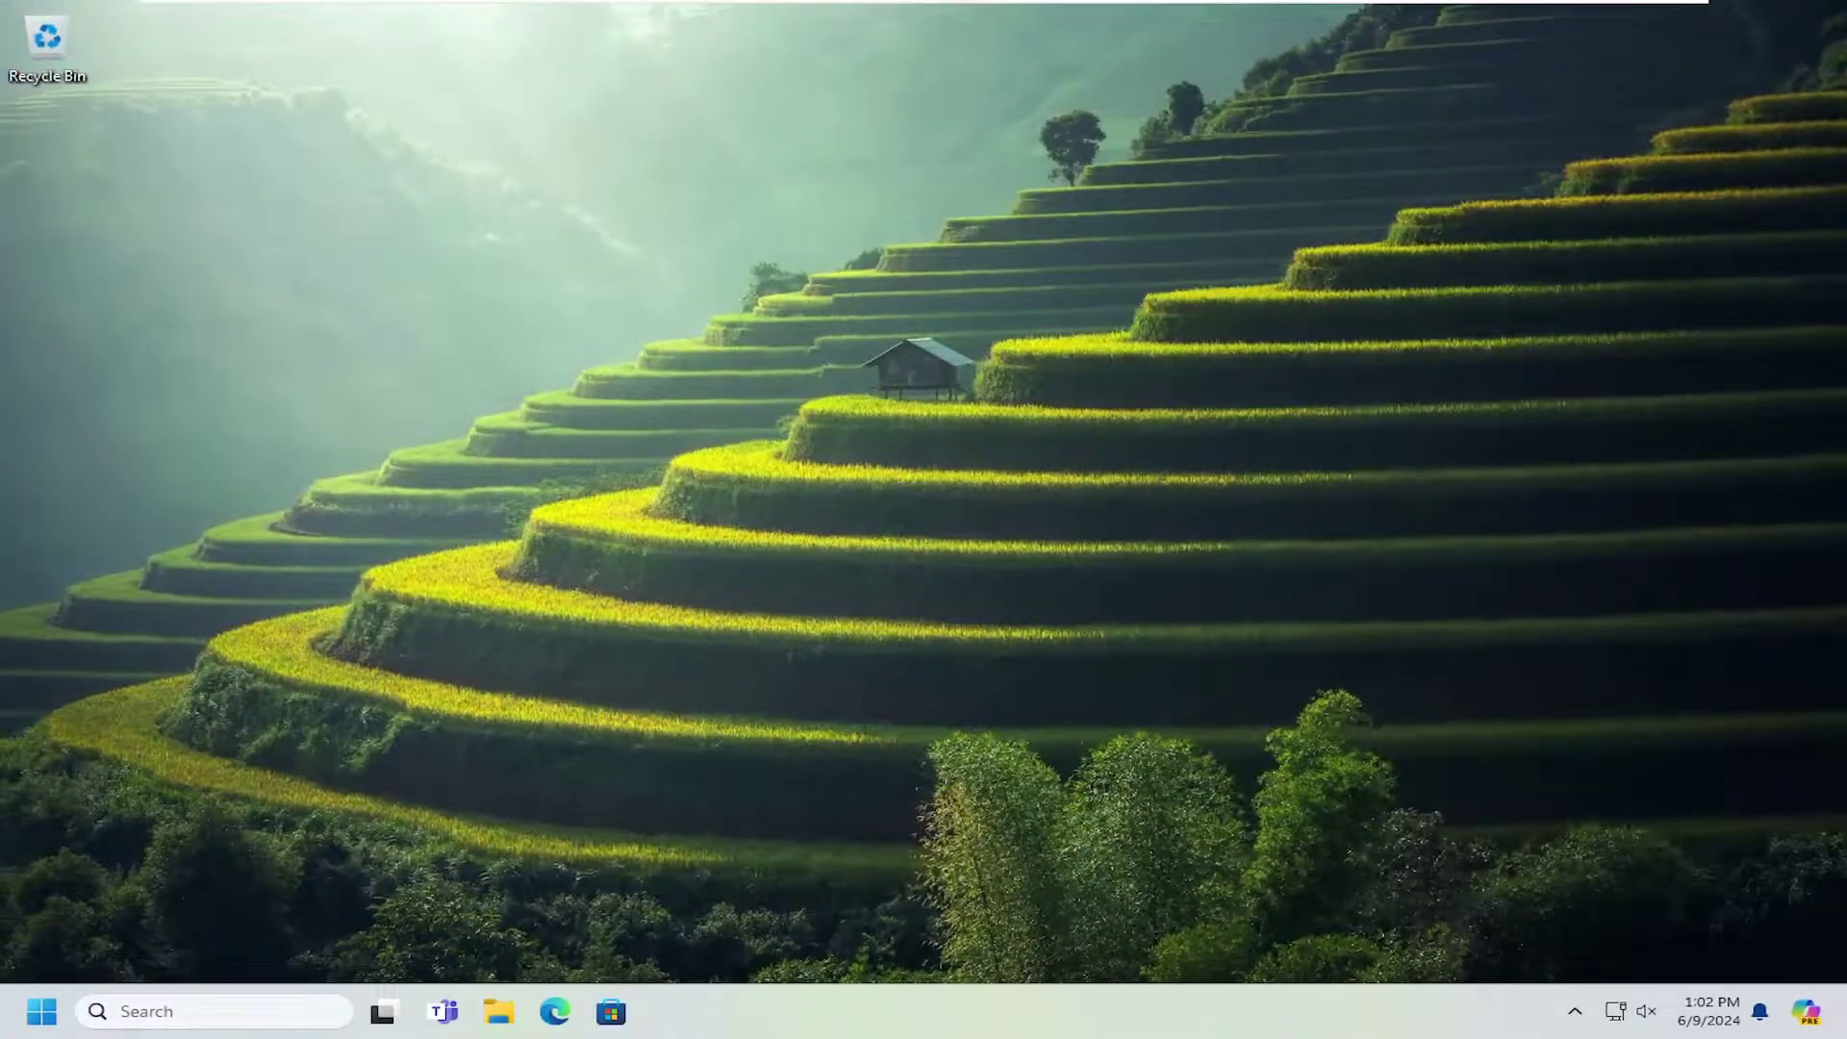